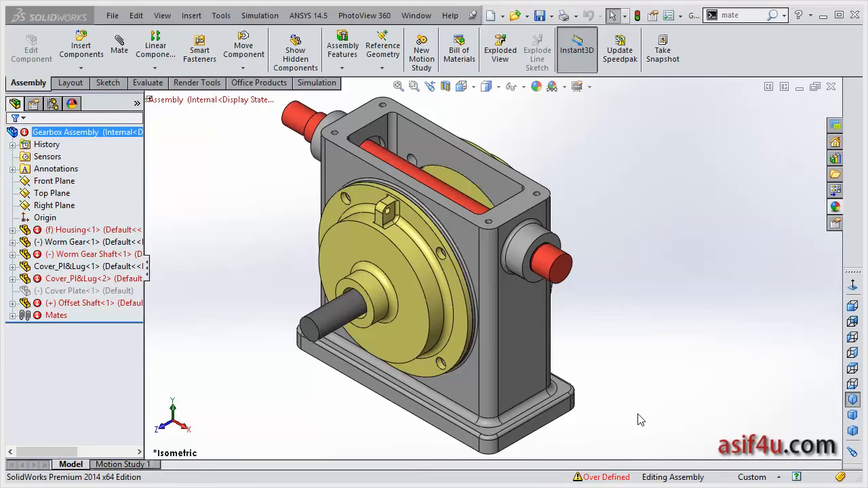
Review the gearbox assembly's mates for errors and collapse the mates list again
{"action": "left_click", "coordinate": [56, 317]}
{"action": "left_click", "coordinate": [12, 316]}
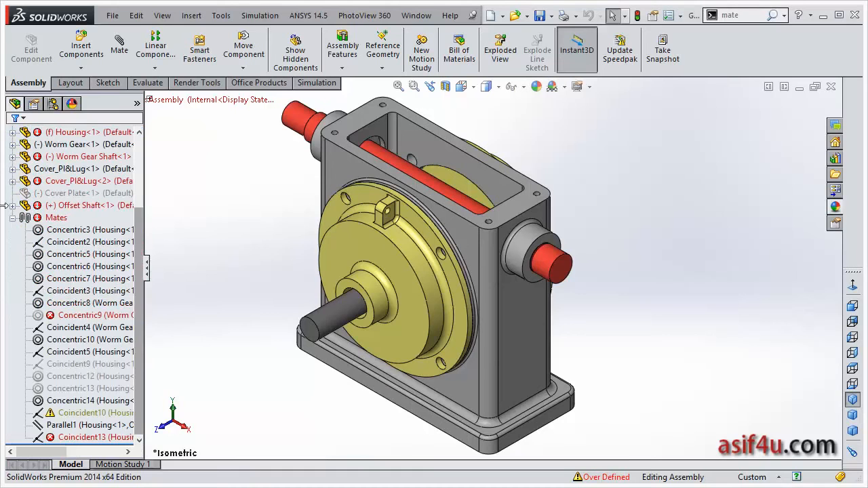
{"action": "left_click", "coordinate": [11, 218]}
Search the commands for "mate", start MateXpert and diagnose the assembly's mate problems
{"action": "right_click", "coordinate": [47, 314]}
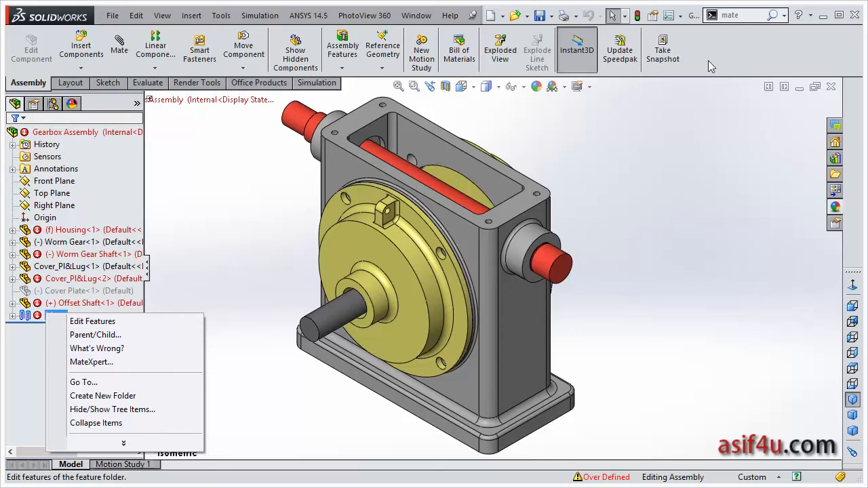
{"action": "left_click", "coordinate": [739, 15]}
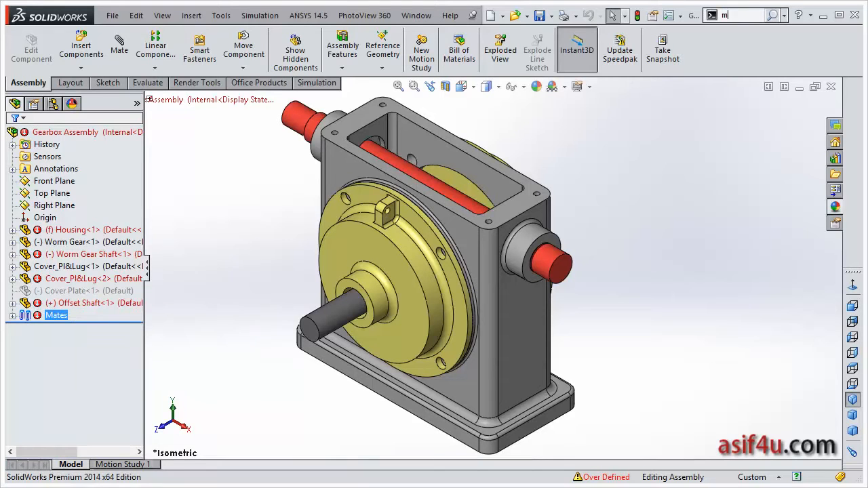
{"action": "type", "text": "mate"}
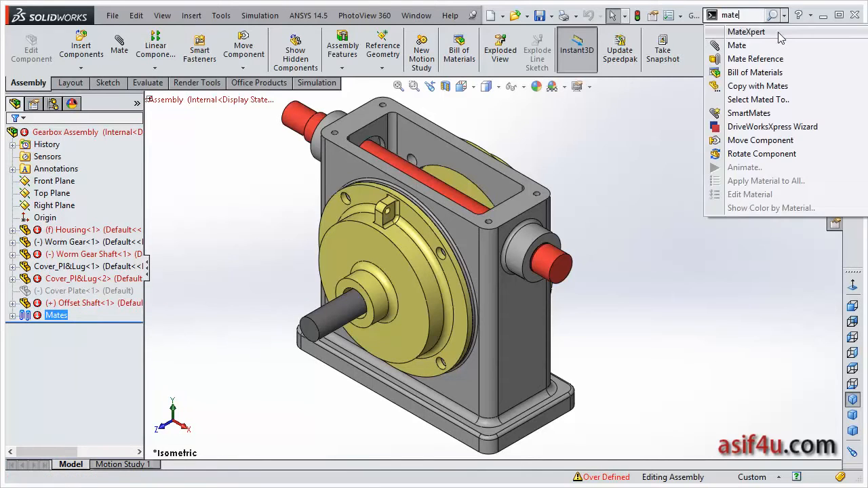
{"action": "left_click", "coordinate": [778, 32]}
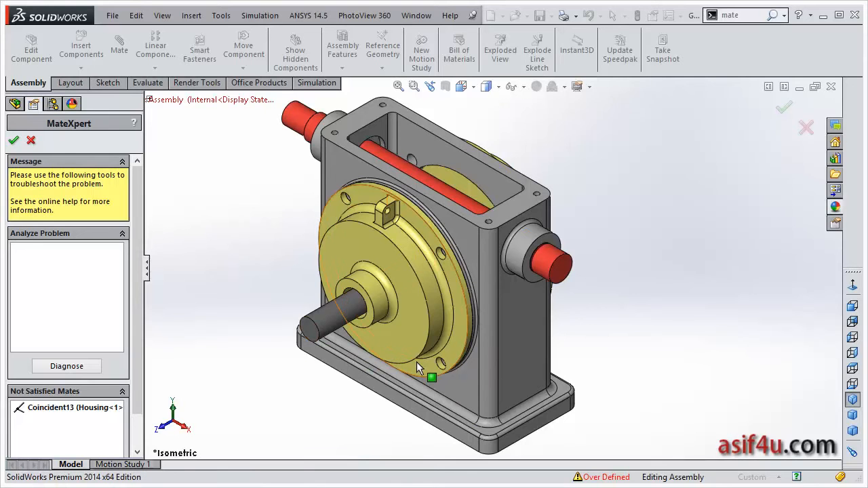
{"action": "left_click", "coordinate": [66, 366]}
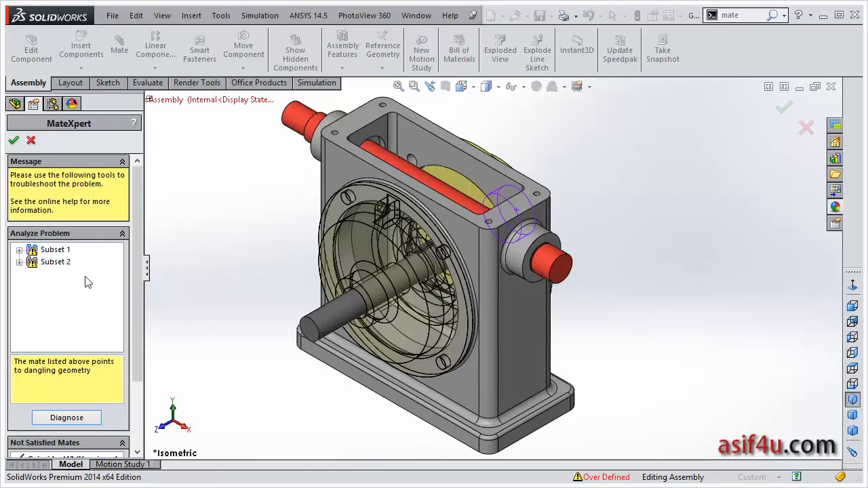
Examine the mates in Subset 1 and Subset 2 of the diagnosis and read the explanation given for each subset
{"action": "left_click", "coordinate": [20, 263]}
{"action": "left_click", "coordinate": [60, 263]}
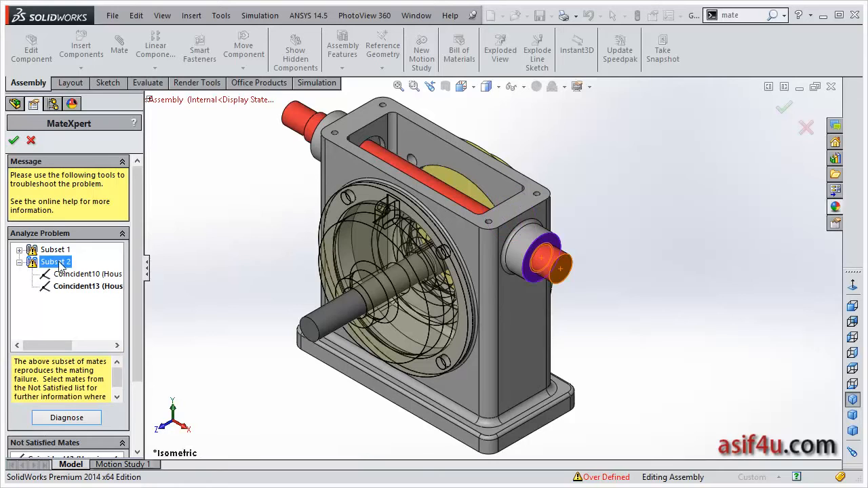
{"action": "left_click", "coordinate": [57, 250]}
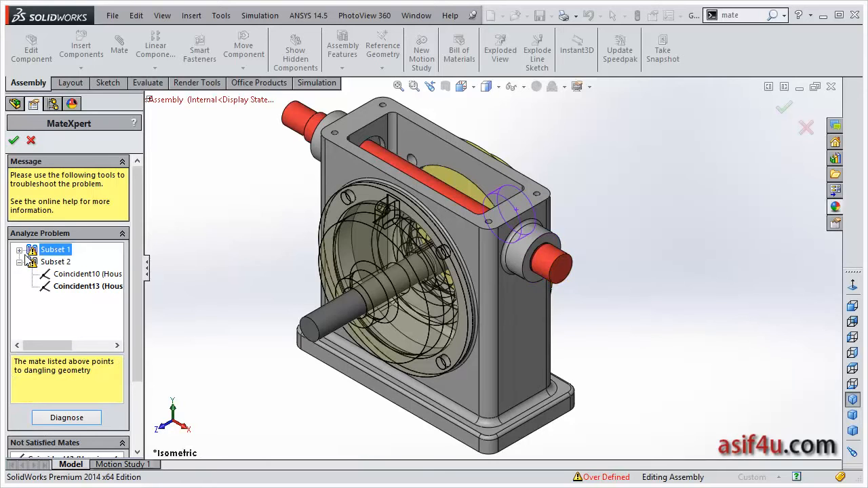
{"action": "left_click", "coordinate": [20, 251]}
{"action": "left_click", "coordinate": [57, 250]}
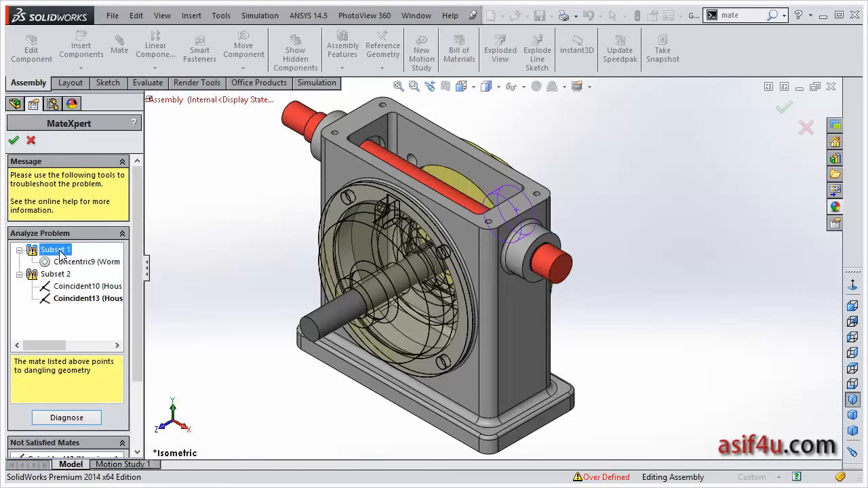
{"action": "scroll", "coordinate": [139, 269], "scroll_direction": "down", "scroll_amount": 1}
{"action": "scroll", "coordinate": [139, 269], "scroll_direction": "down", "scroll_amount": 2}
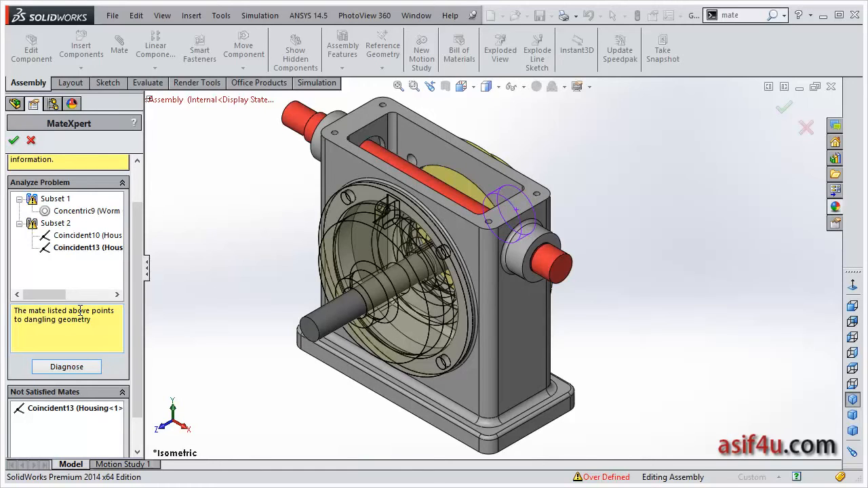
{"action": "left_click", "coordinate": [55, 226]}
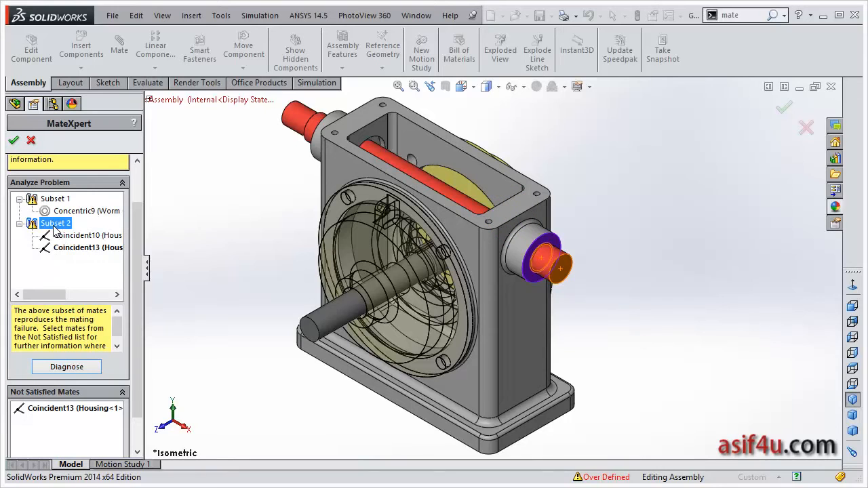
{"action": "left_click_drag", "start_coordinate": [119, 327], "coordinate": [118, 343]}
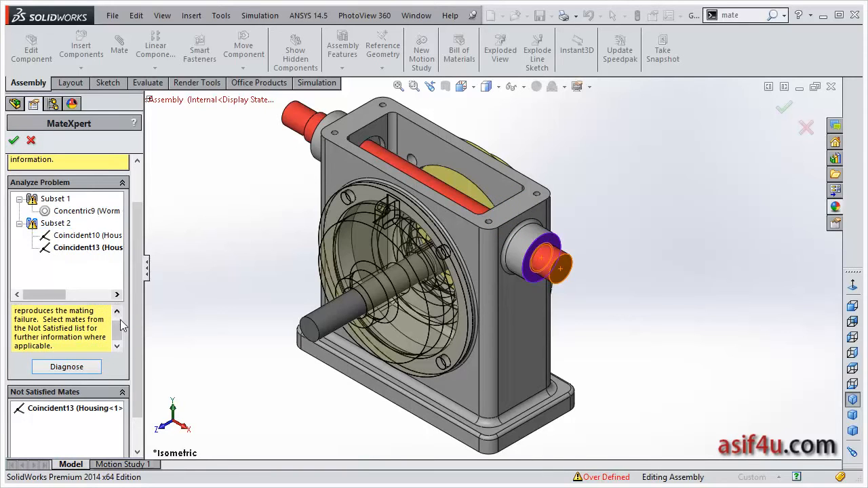
{"action": "left_click", "coordinate": [117, 310]}
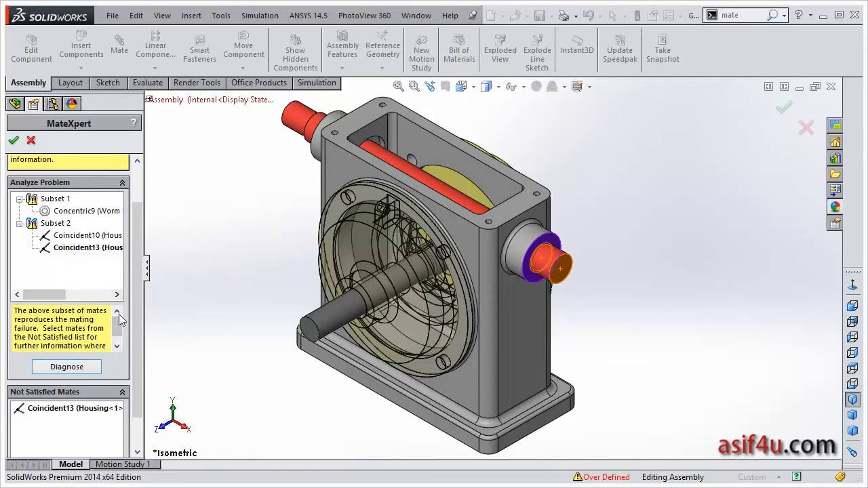
Check the actions available for the Coincident10 mate in Subset 2, then cancel MateXpert and collapse the mates list
{"action": "right_click", "coordinate": [80, 235]}
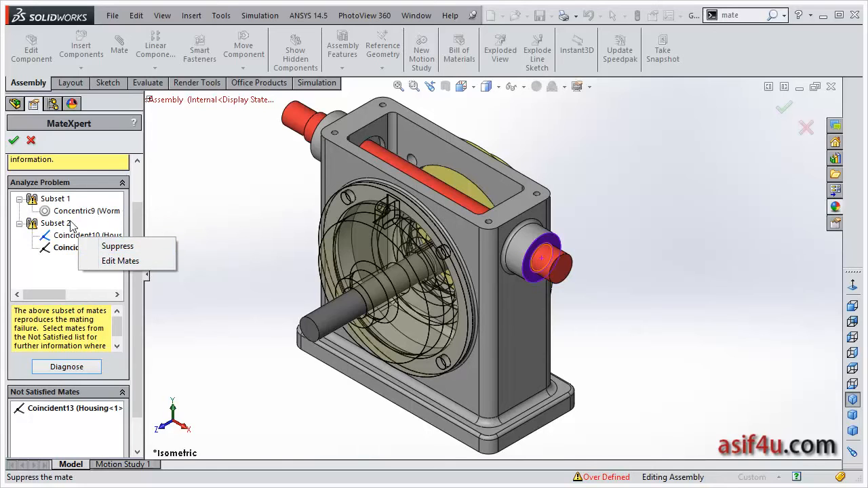
{"action": "left_click", "coordinate": [57, 274]}
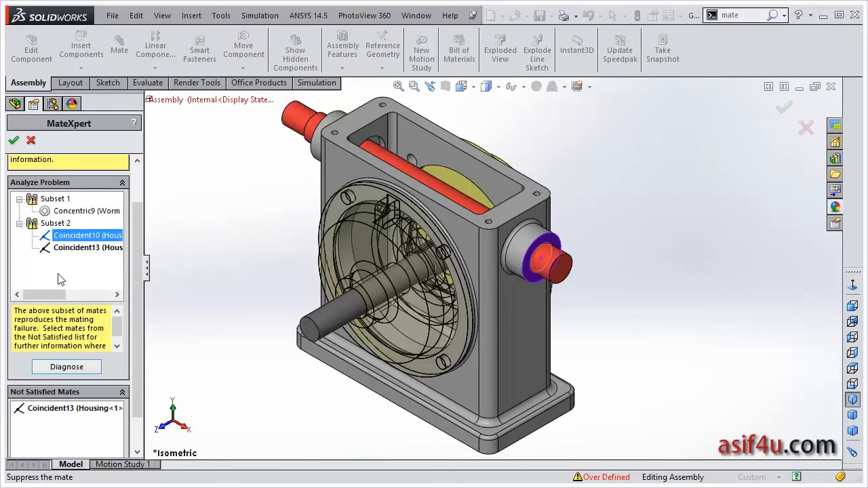
{"action": "left_click", "coordinate": [30, 141]}
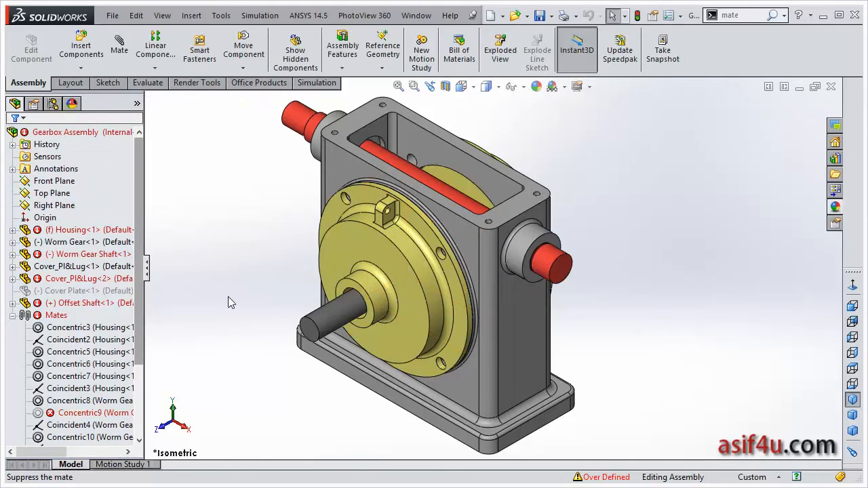
{"action": "left_click", "coordinate": [12, 315]}
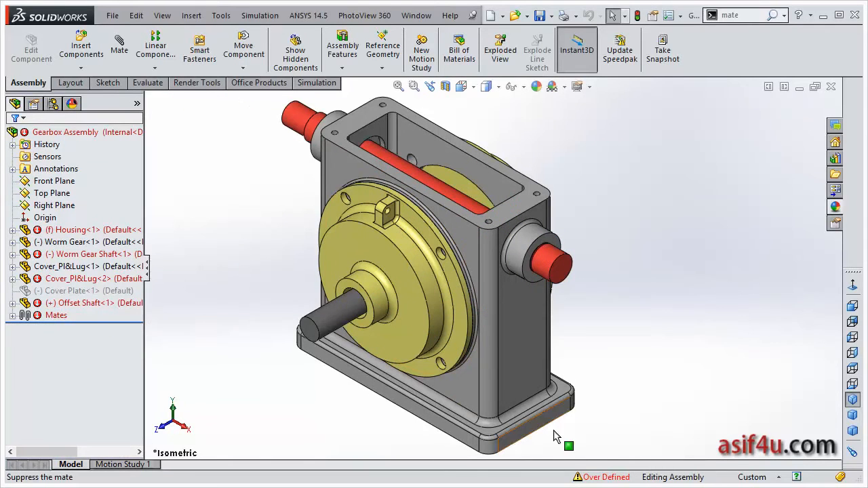
Show the assembly's mate errors, open the Concentric9 mate for editing and move the errors window clear of the mate settings
{"action": "left_click", "coordinate": [596, 479]}
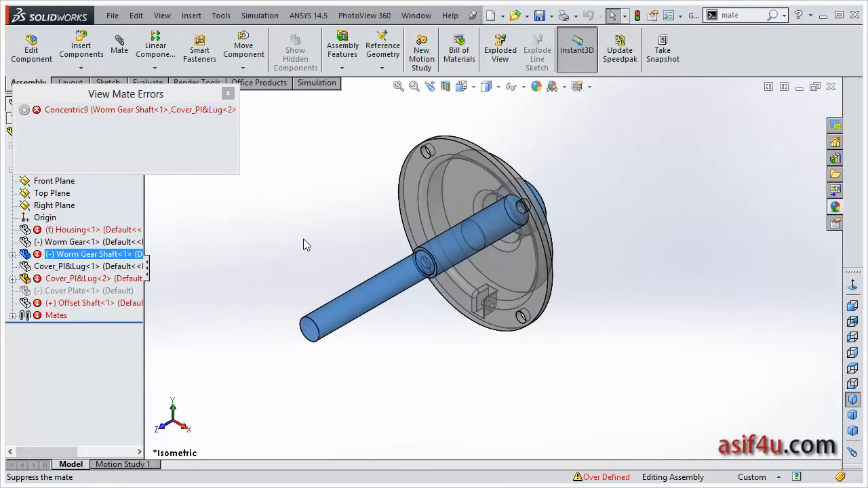
{"action": "left_click", "coordinate": [109, 117]}
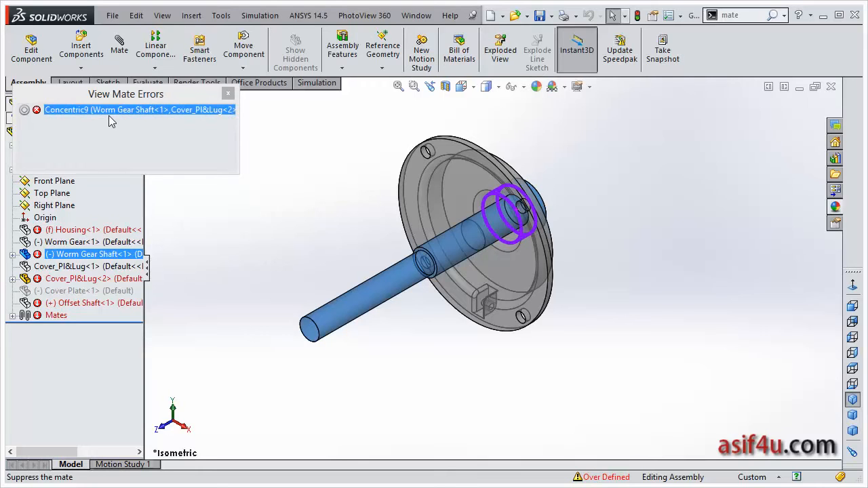
{"action": "left_click", "coordinate": [110, 117]}
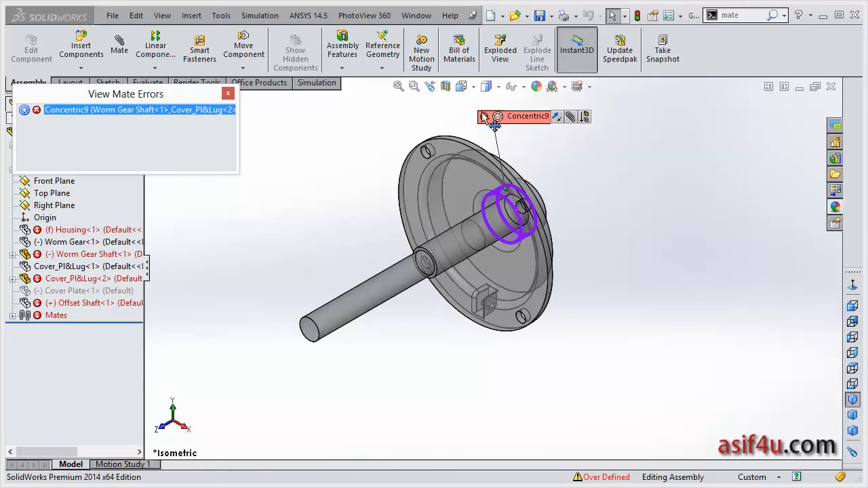
{"action": "left_click", "coordinate": [570, 118]}
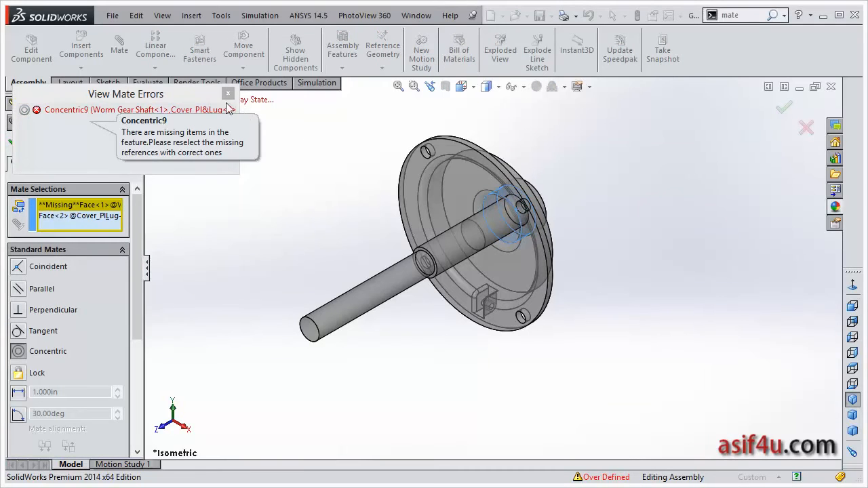
{"action": "left_click_drag", "start_coordinate": [190, 94], "coordinate": [748, 145]}
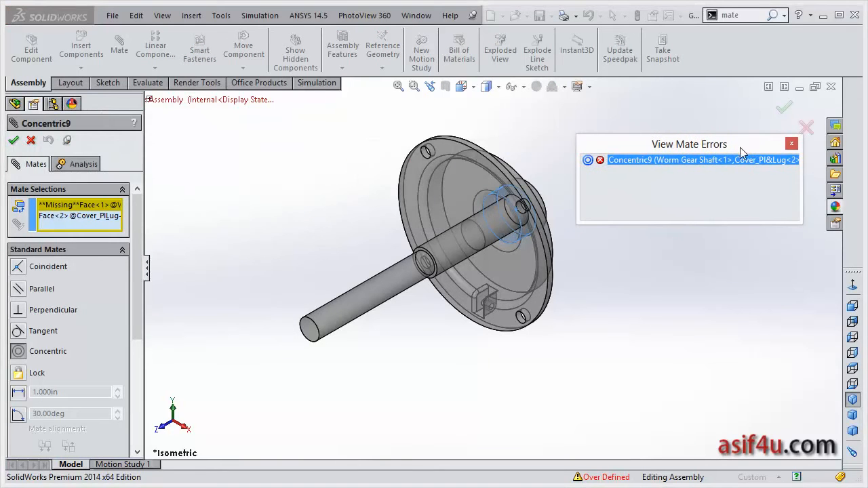
Replace the missing face reference in the Concentric9 mate with a cylindrical face on the worm gear shaft
{"action": "left_click", "coordinate": [93, 210]}
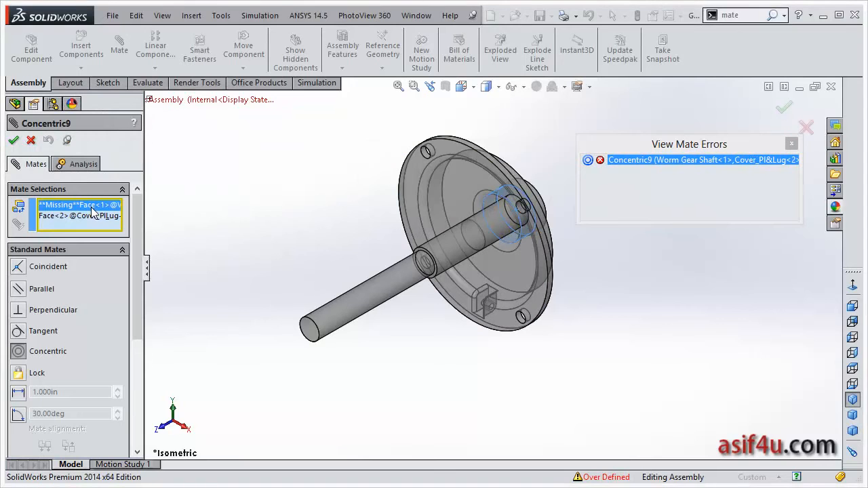
{"action": "left_click", "coordinate": [87, 220]}
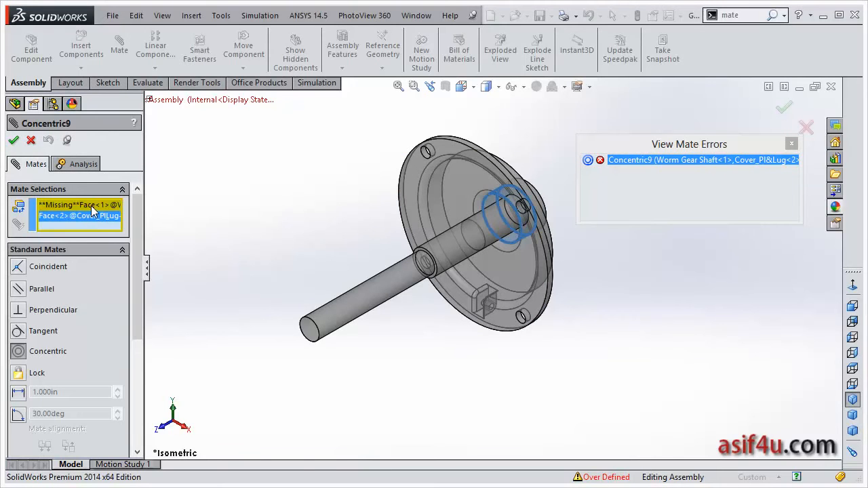
{"action": "left_click", "coordinate": [92, 207]}
{"action": "scroll", "coordinate": [554, 233], "scroll_direction": "down", "scroll_amount": 4}
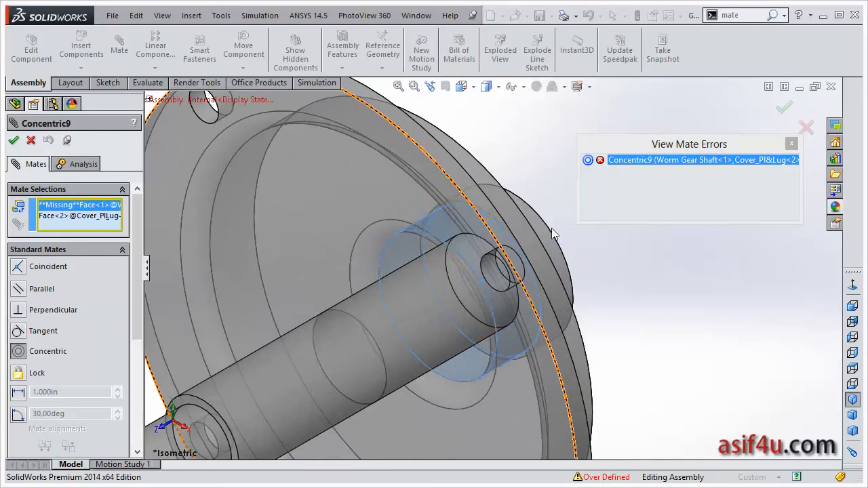
{"action": "left_click", "coordinate": [550, 234]}
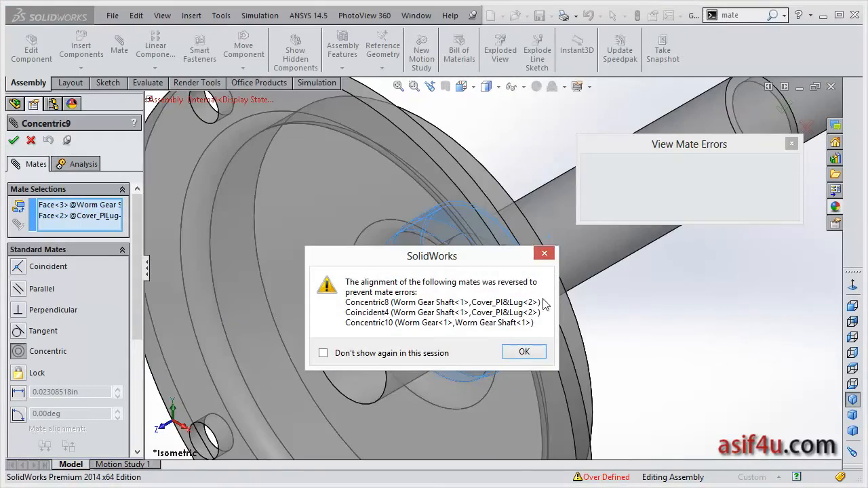
{"action": "left_click", "coordinate": [525, 352]}
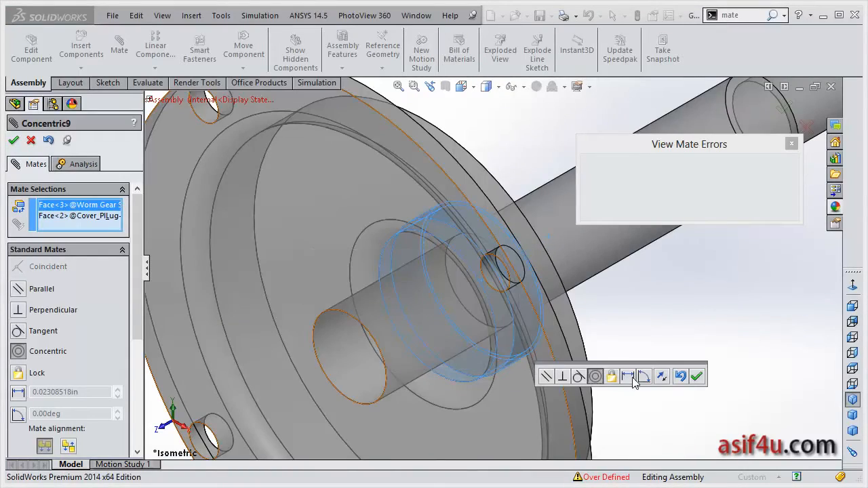
Flip the alignment of the Concentric9 mate, accept the edited mate and close the mate errors window
{"action": "left_click", "coordinate": [661, 376]}
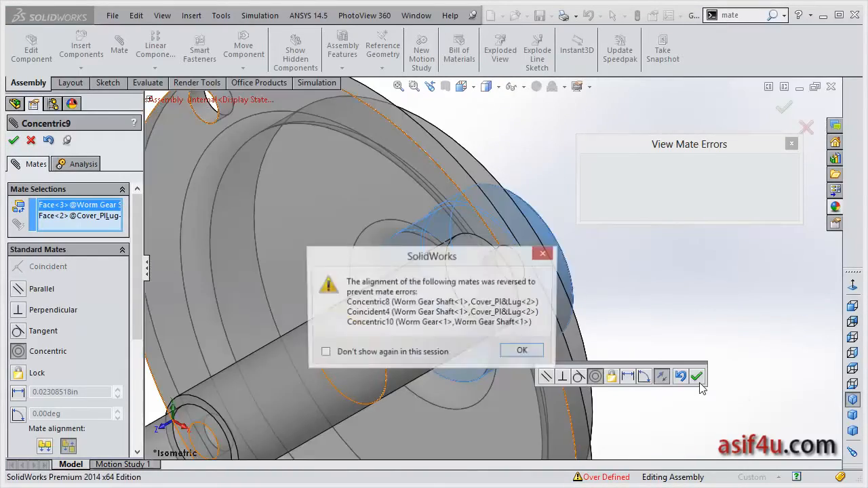
{"action": "left_click", "coordinate": [526, 350]}
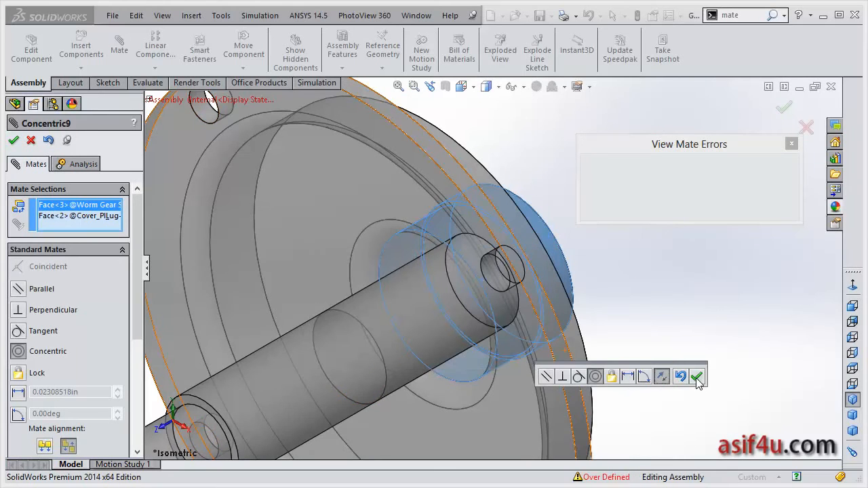
{"action": "left_click", "coordinate": [697, 377]}
{"action": "left_click", "coordinate": [12, 140]}
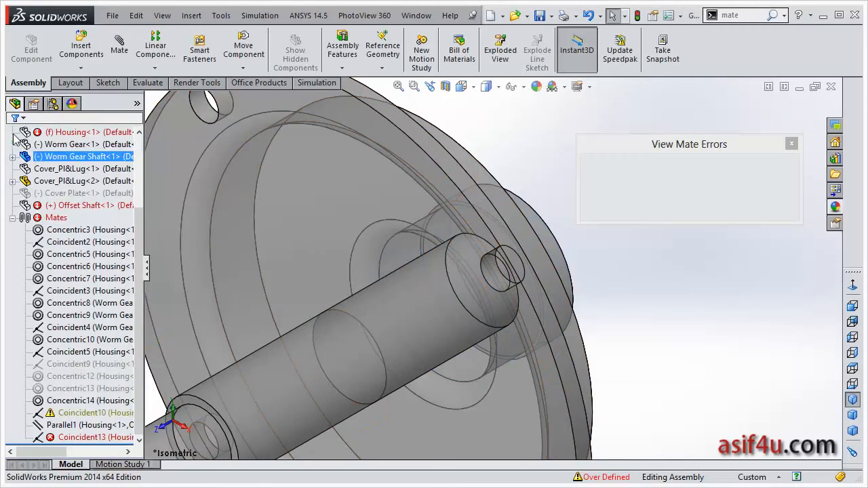
{"action": "left_click", "coordinate": [261, 206], "text": "ctrl"}
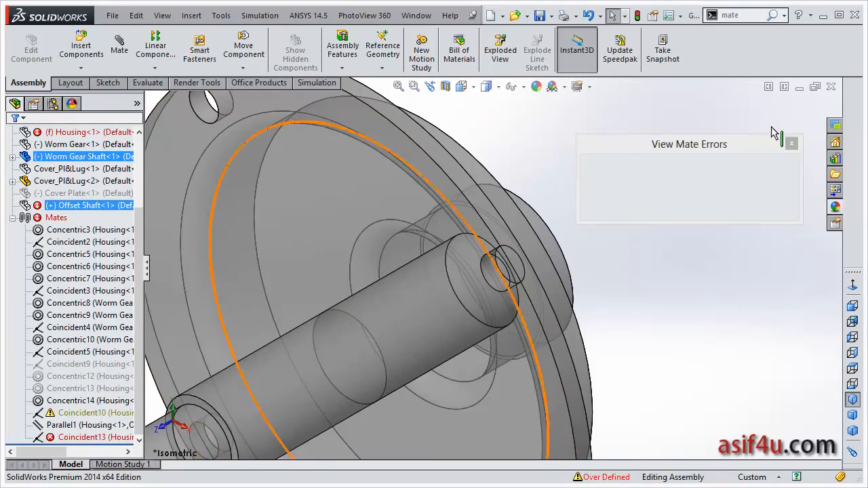
{"action": "left_click", "coordinate": [791, 143]}
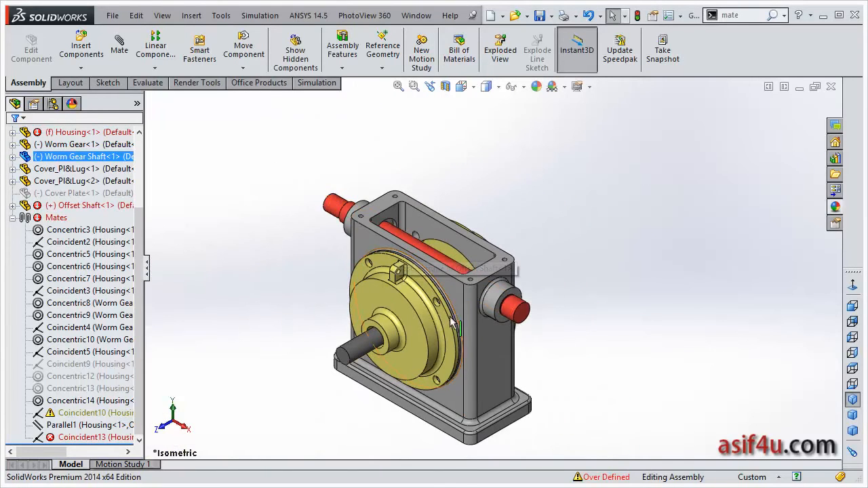
Show the mate errors again and examine the Coincident13 error between the housing and the offset shaft
{"action": "left_click", "coordinate": [68, 266]}
{"action": "left_click", "coordinate": [92, 437]}
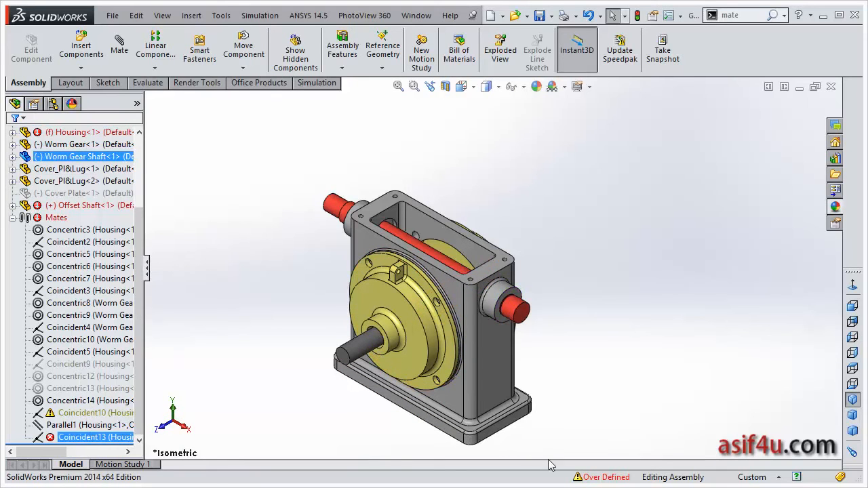
{"action": "left_click", "coordinate": [605, 477]}
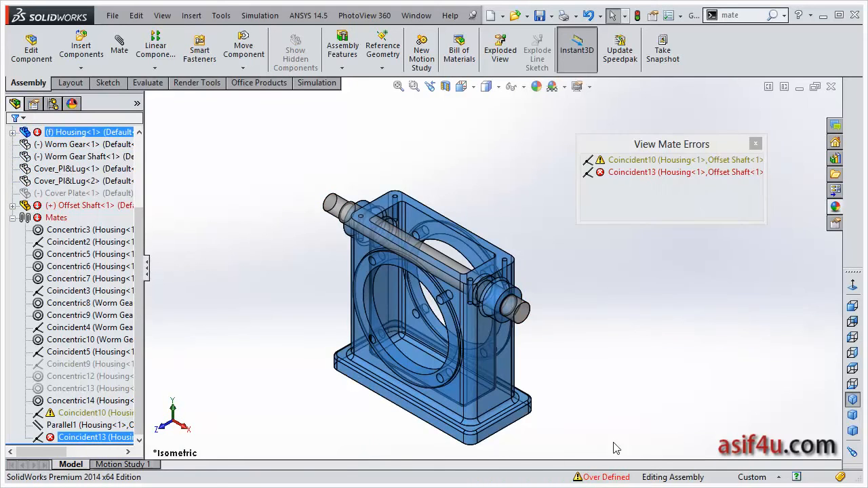
{"action": "left_click_drag", "start_coordinate": [638, 145], "coordinate": [231, 125]}
{"action": "left_click", "coordinate": [256, 152]}
{"action": "mouse_move", "coordinate": [257, 157]}
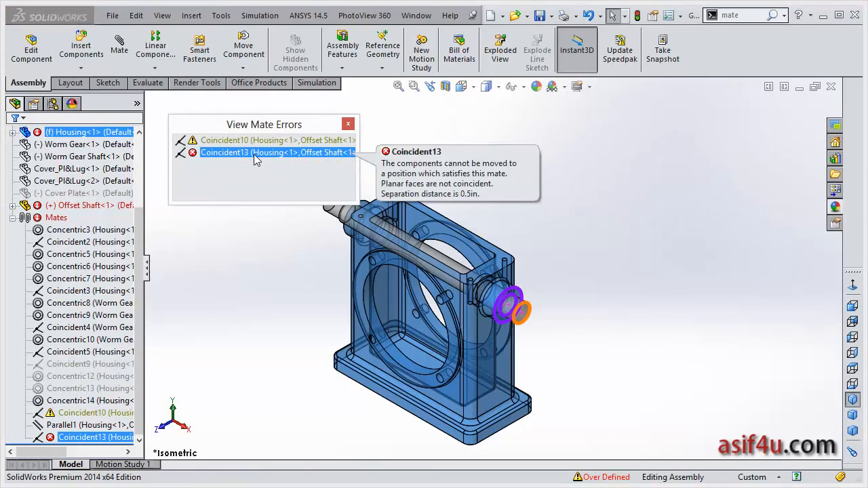
Compare the Coincident10 and Coincident13 errors between the housing and offset shaft, and isolate the faces of Coincident13
{"action": "left_click", "coordinate": [262, 142]}
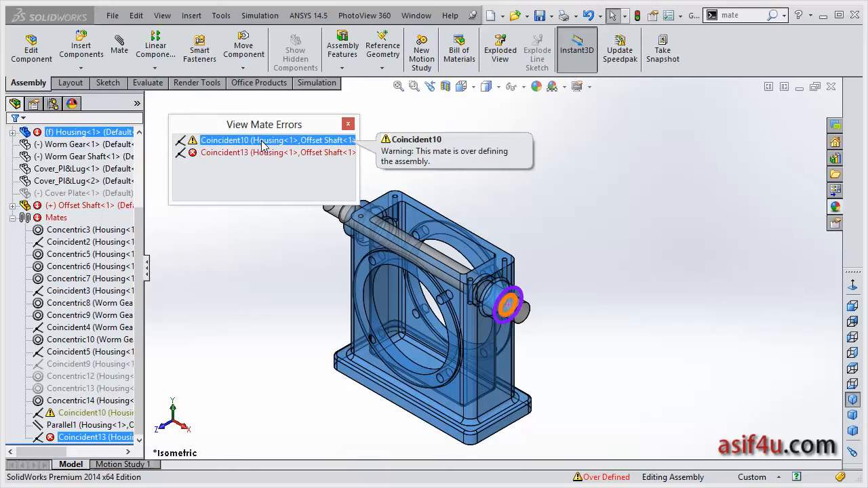
{"action": "left_click", "coordinate": [263, 152]}
{"action": "left_click", "coordinate": [260, 142]}
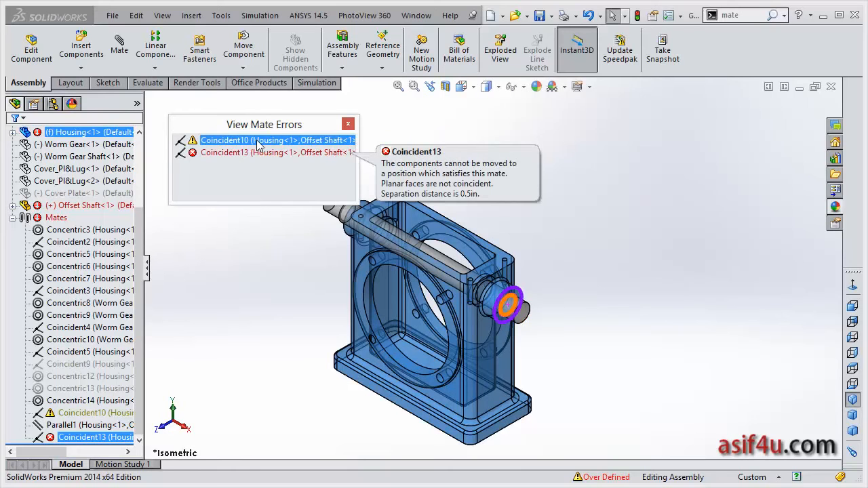
{"action": "left_click", "coordinate": [258, 153]}
{"action": "left_click", "coordinate": [256, 143]}
{"action": "mouse_move", "coordinate": [256, 142]}
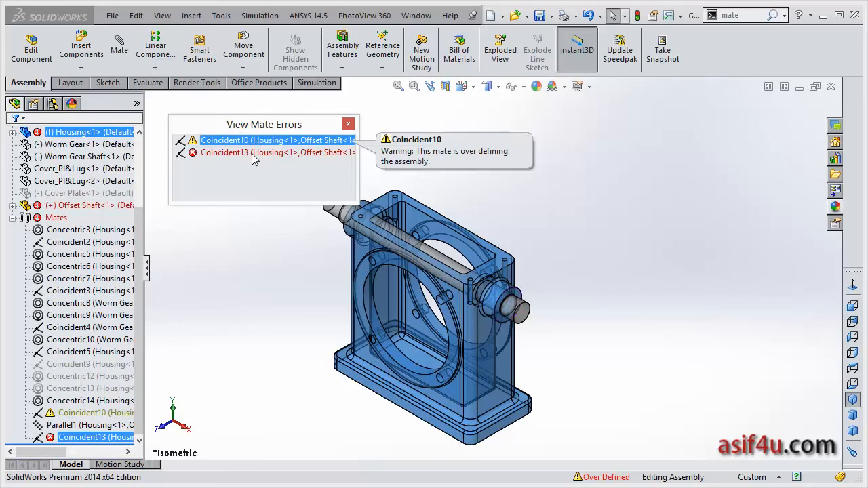
{"action": "left_click", "coordinate": [251, 153]}
{"action": "left_click", "coordinate": [252, 153]}
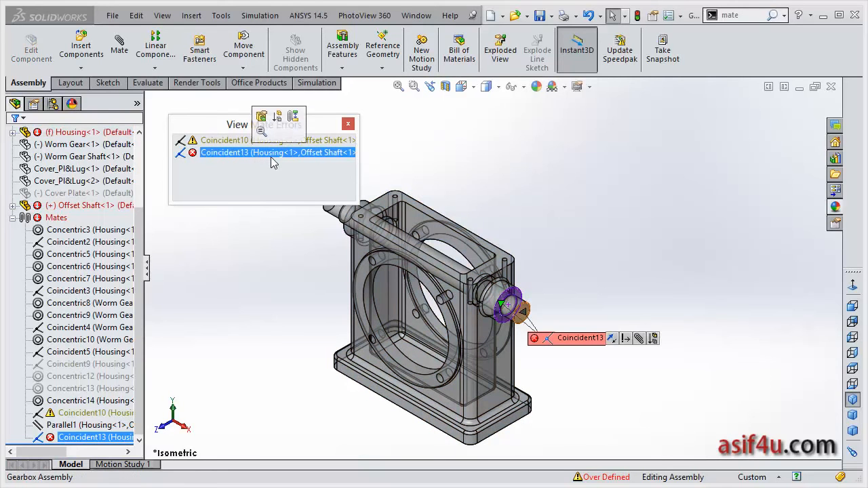
Force the Coincident13 mate to be solved, dismiss the What's Wrong report and close the mate errors window
{"action": "scroll", "coordinate": [546, 341], "scroll_direction": "down", "scroll_amount": 6}
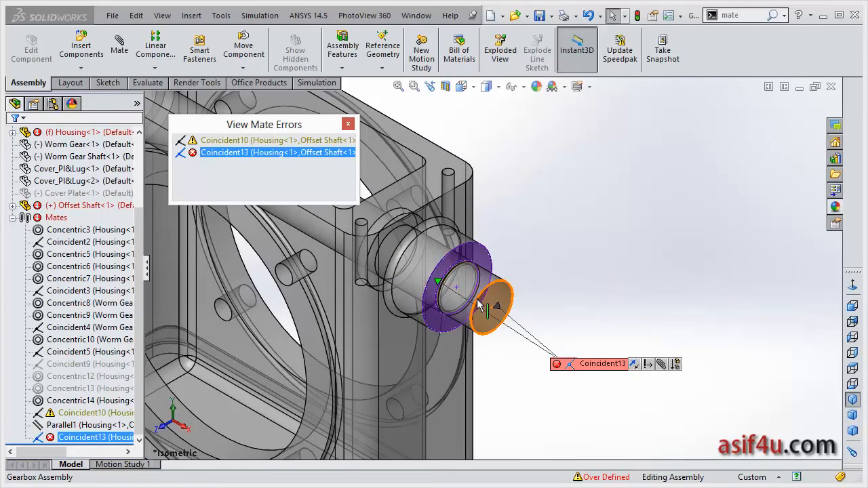
{"action": "left_click", "coordinate": [648, 364]}
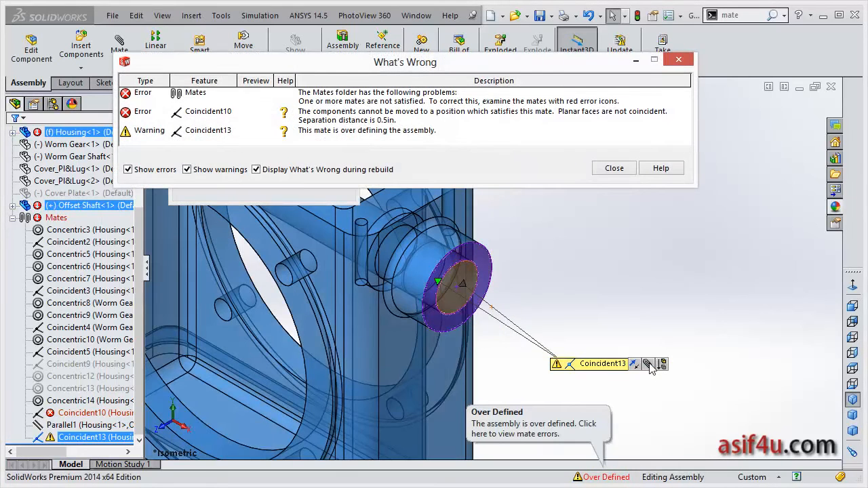
{"action": "left_click", "coordinate": [615, 168]}
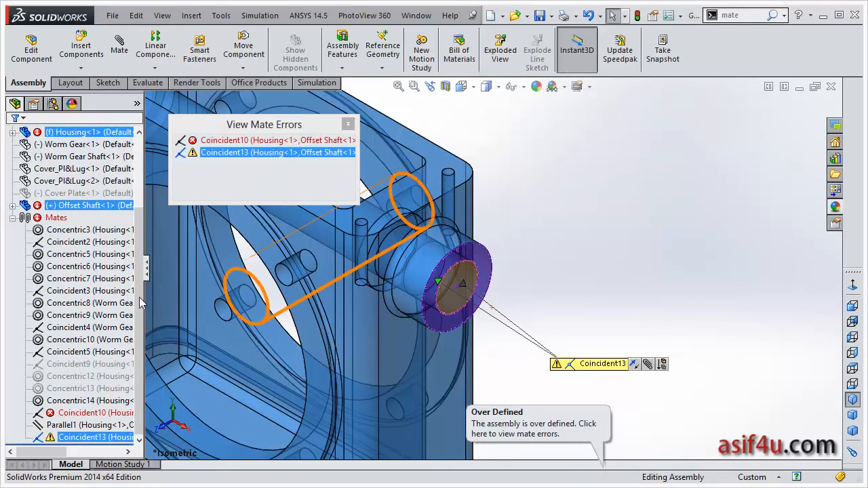
{"action": "left_click", "coordinate": [348, 124]}
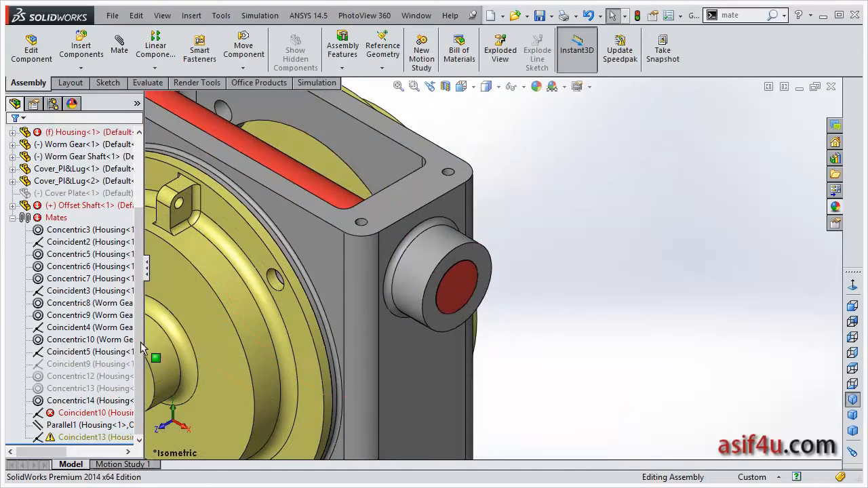
Examine the faces used by the Coincident10 and Coincident13 mates, and undo the forcing of Coincident13
{"action": "left_click", "coordinate": [79, 426]}
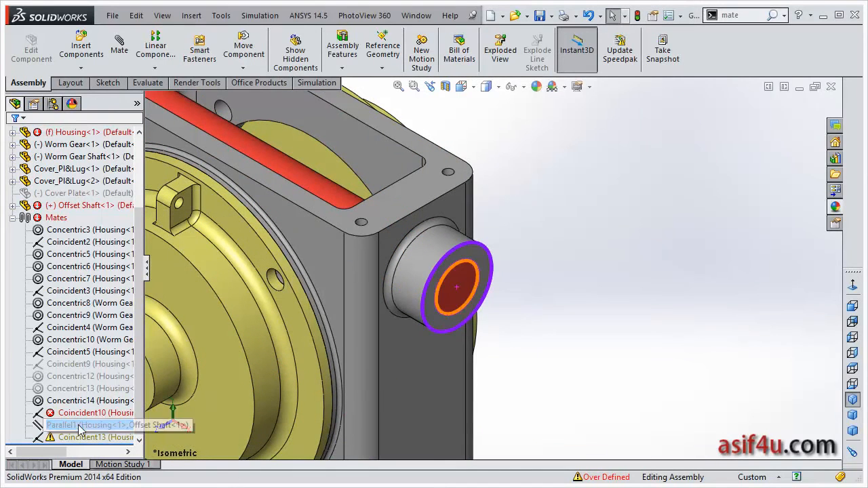
{"action": "mouse_move", "coordinate": [84, 419]}
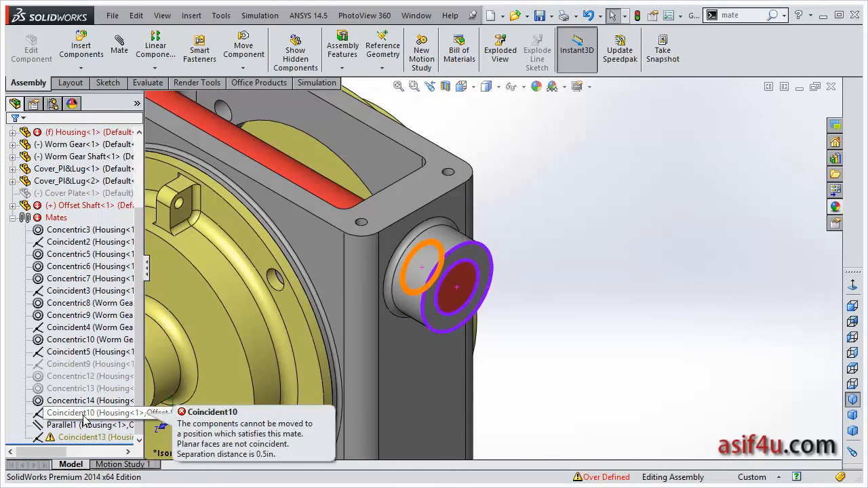
{"action": "left_click", "coordinate": [84, 413]}
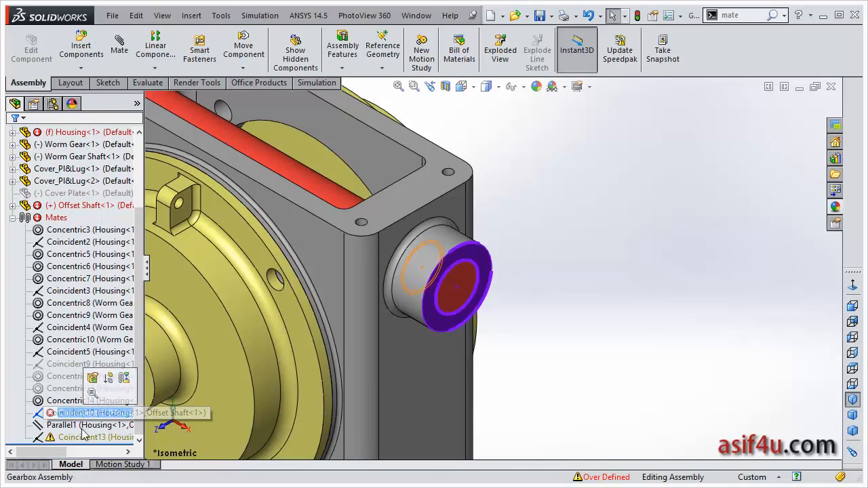
{"action": "left_click", "coordinate": [86, 437], "text": "ctrl"}
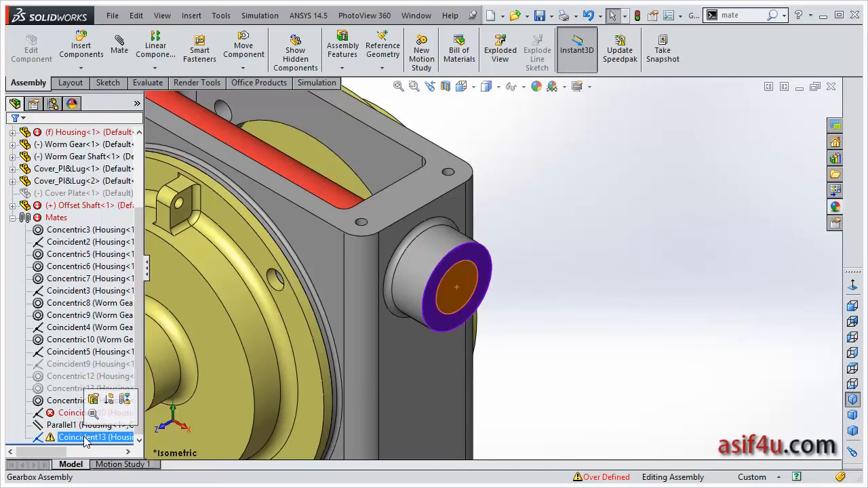
{"action": "left_click", "coordinate": [68, 415], "text": "ctrl"}
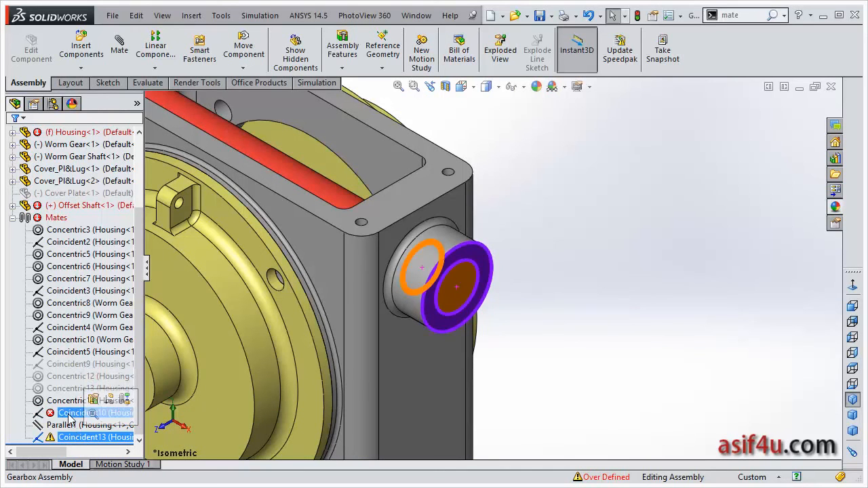
{"action": "left_click", "coordinate": [76, 438]}
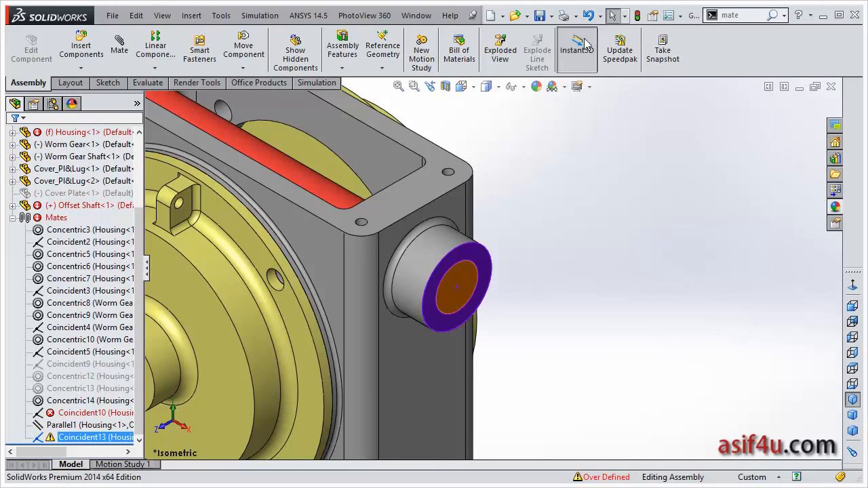
{"action": "left_click", "coordinate": [589, 15]}
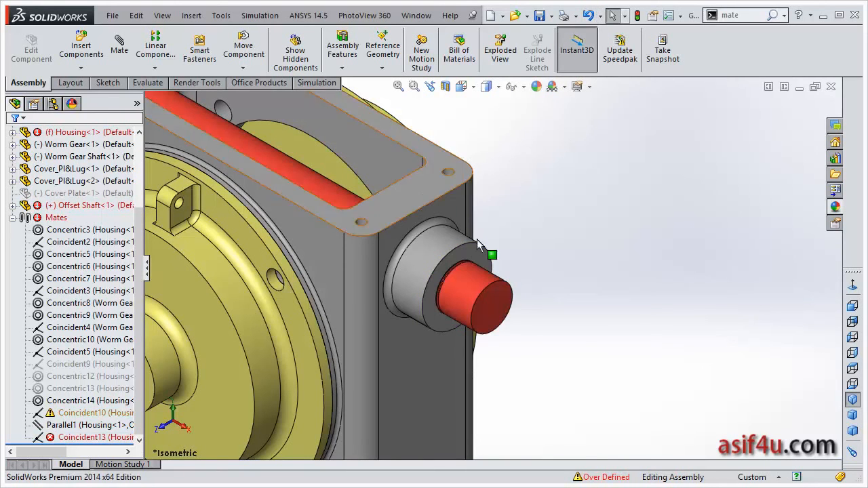
Show the mate errors again, review Coincident10 and Coincident13, and open the Coincident13 mate for editing
{"action": "left_click", "coordinate": [594, 477]}
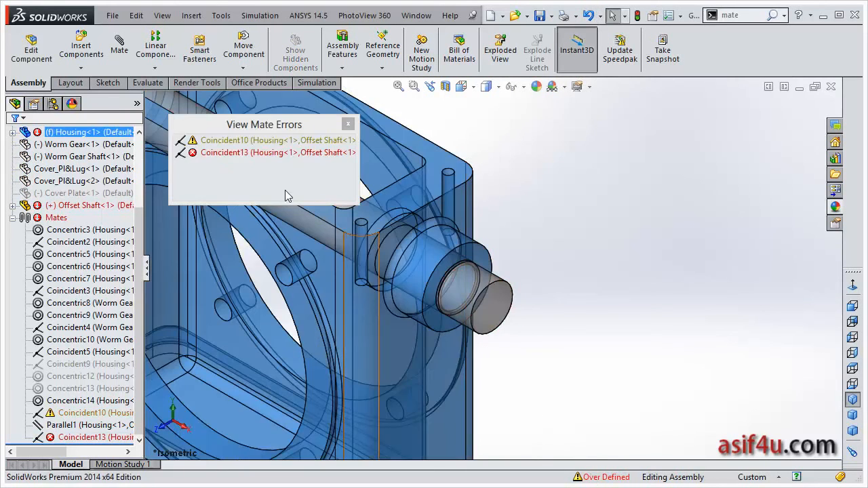
{"action": "left_click", "coordinate": [255, 151]}
{"action": "left_click", "coordinate": [255, 142]}
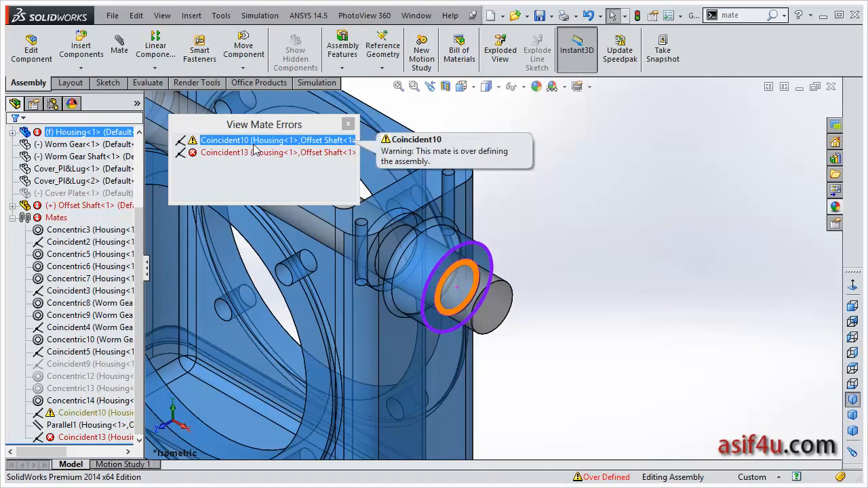
{"action": "left_click", "coordinate": [255, 152]}
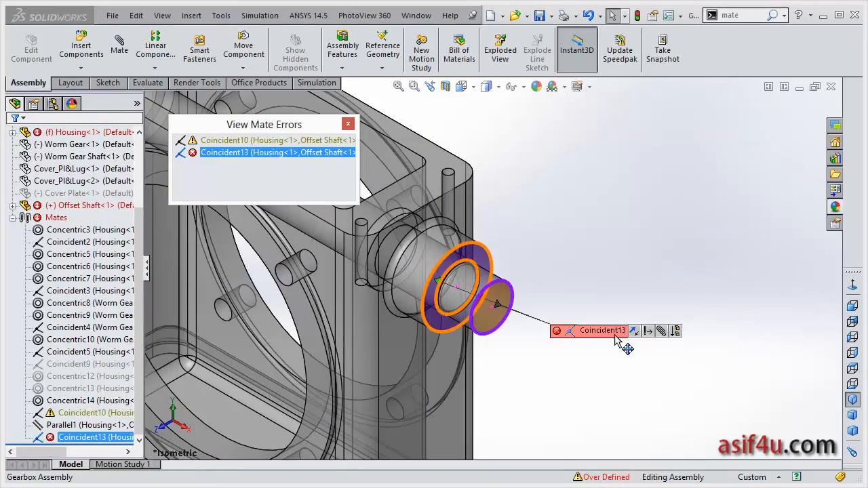
{"action": "left_click", "coordinate": [661, 332]}
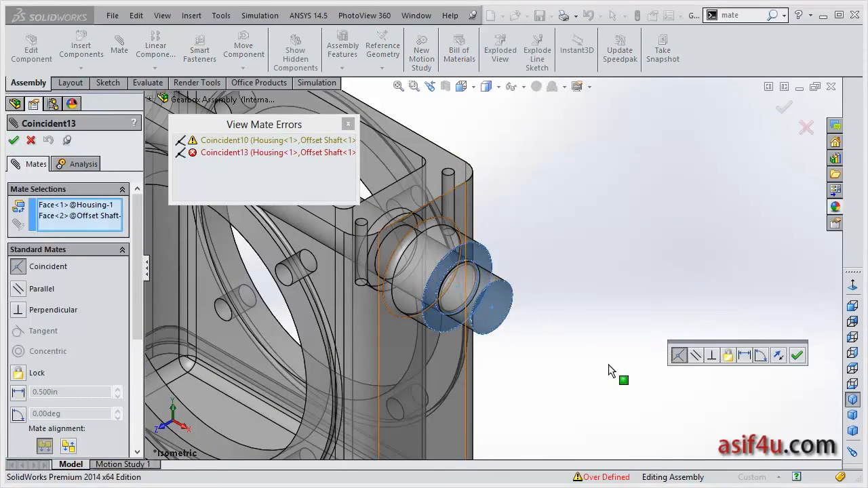
Change the Coincident13 mate to Parallel, accept it and collapse the Mates folder
{"action": "left_click", "coordinate": [695, 355]}
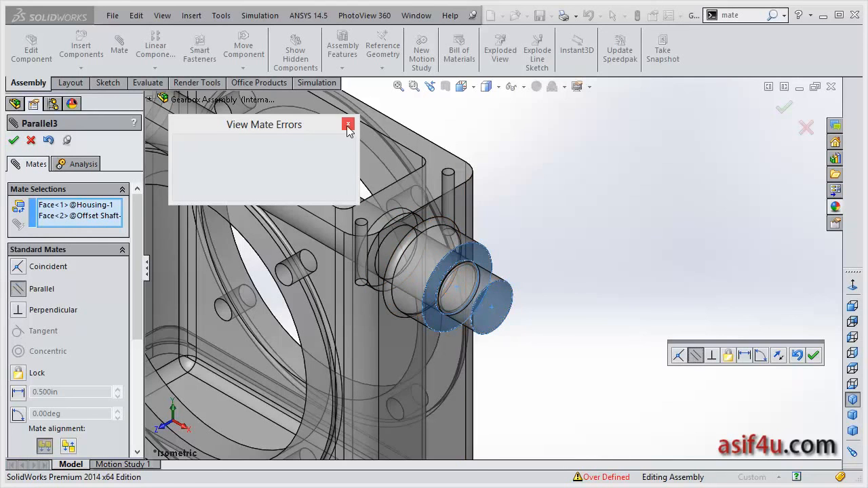
{"action": "left_click", "coordinate": [813, 355]}
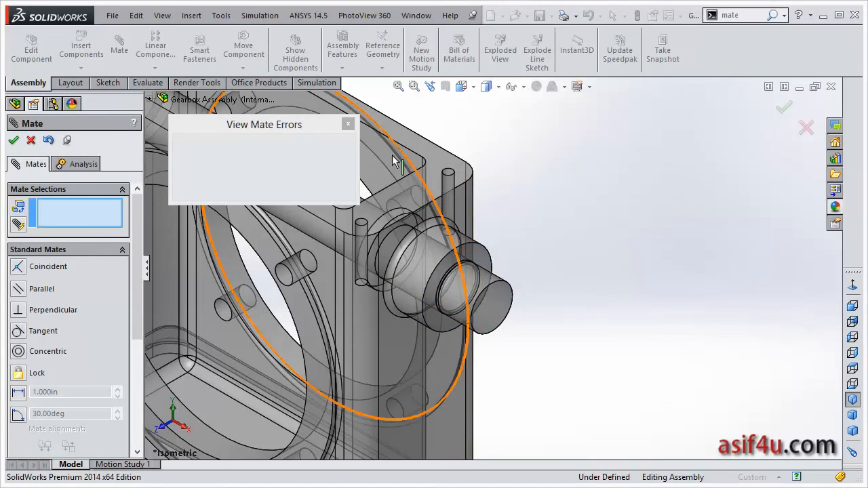
{"action": "left_click", "coordinate": [348, 123]}
{"action": "left_click", "coordinate": [15, 137]}
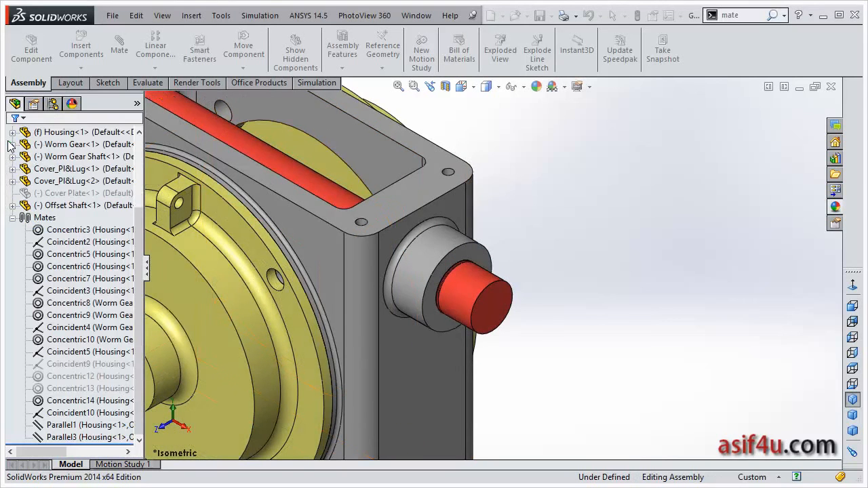
{"action": "left_click", "coordinate": [852, 399]}
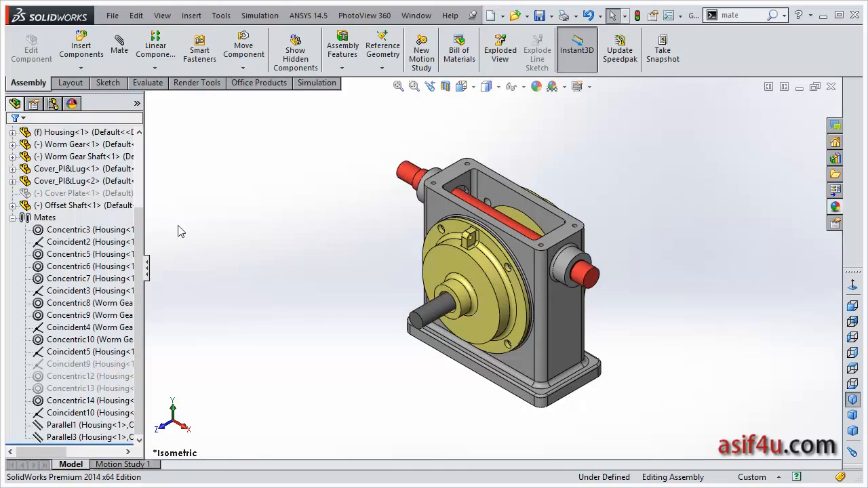
{"action": "left_click", "coordinate": [13, 219]}
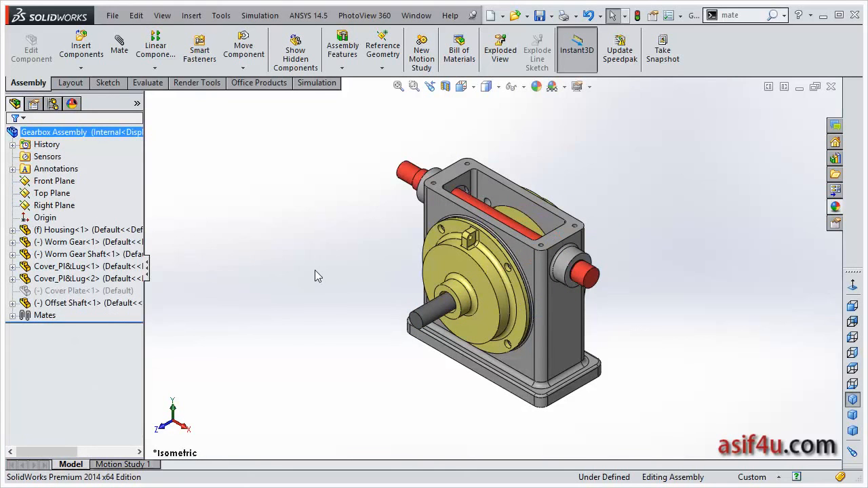